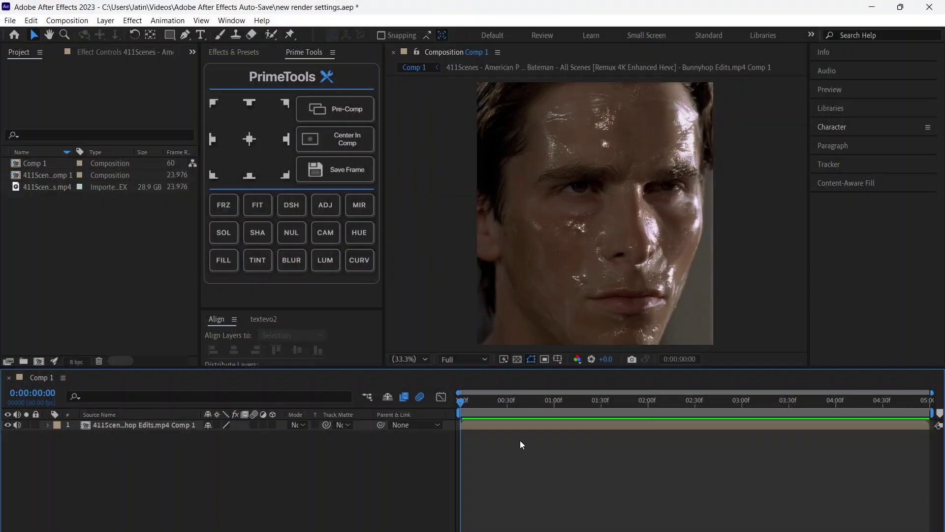
Step: Add Comp 1 to the render queue and remove the duplicate queue entry
{"action": "left_click_drag", "start_coordinate": [464, 401], "coordinate": [462, 402]}
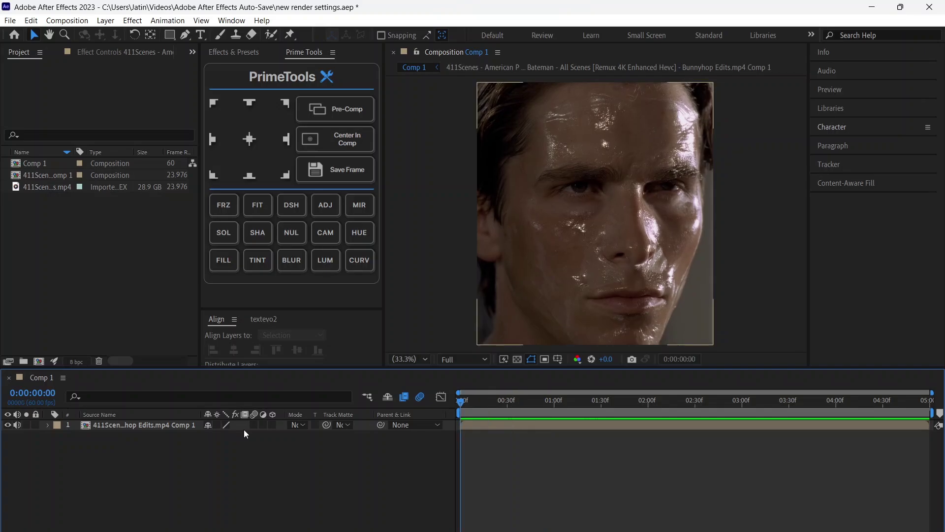
{"action": "double_click", "coordinate": [175, 427]}
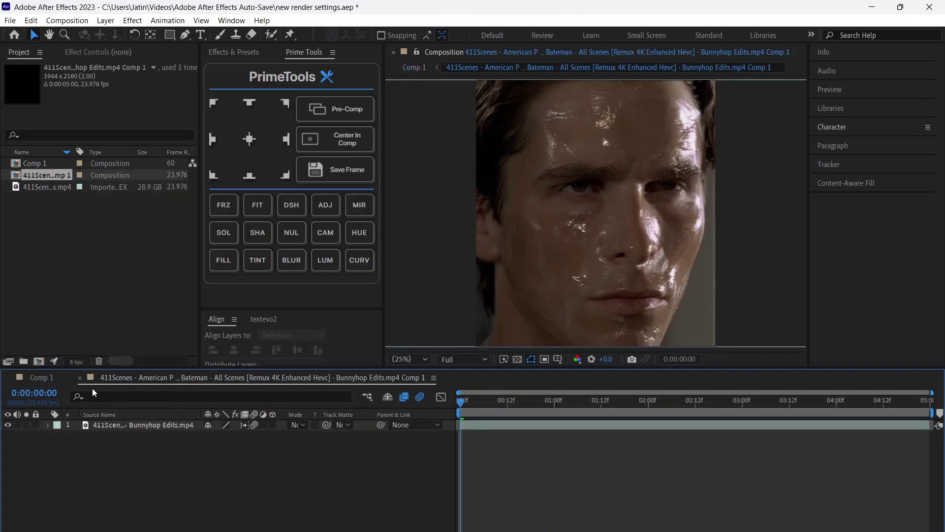
{"action": "left_click", "coordinate": [42, 378]}
{"action": "left_click", "coordinate": [46, 175]}
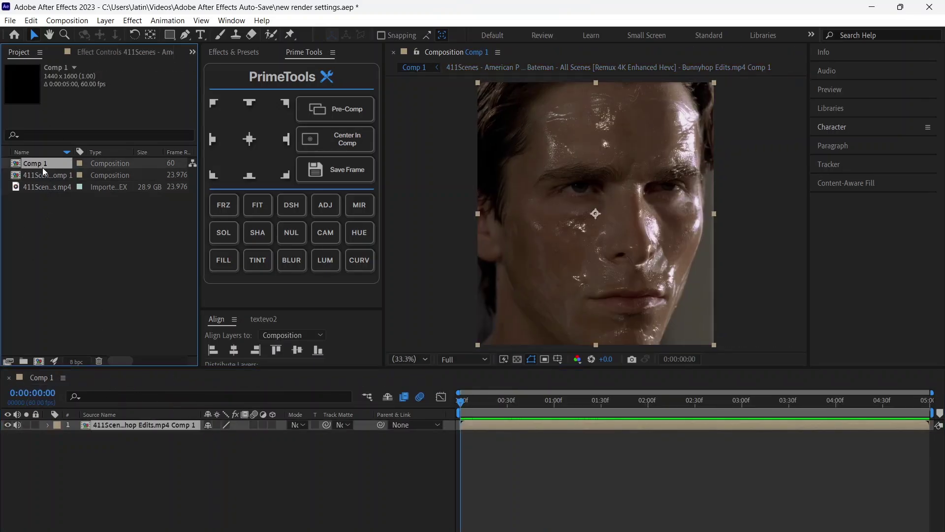
{"action": "left_click", "coordinate": [11, 21]}
{"action": "left_click", "coordinate": [33, 198]}
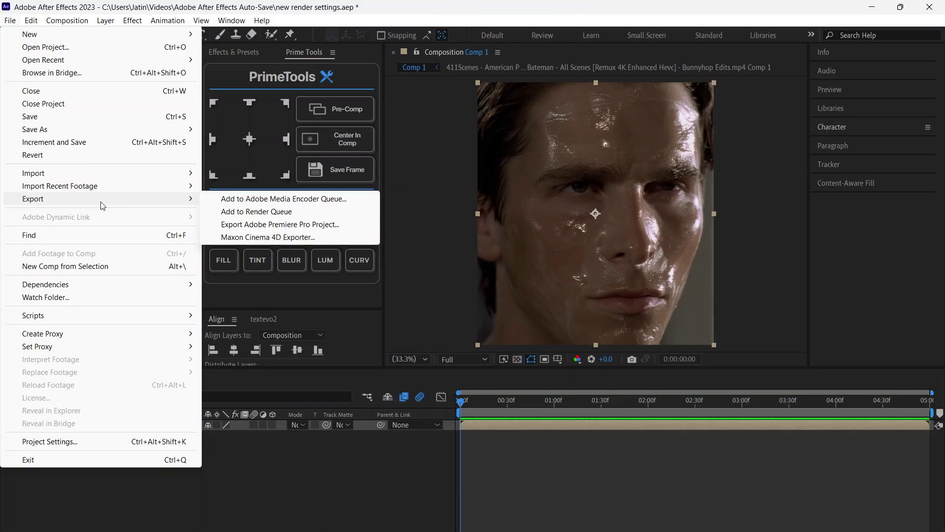
{"action": "left_click", "coordinate": [244, 215]}
{"action": "left_click", "coordinate": [96, 433]}
{"action": "key", "text": "Delete"}
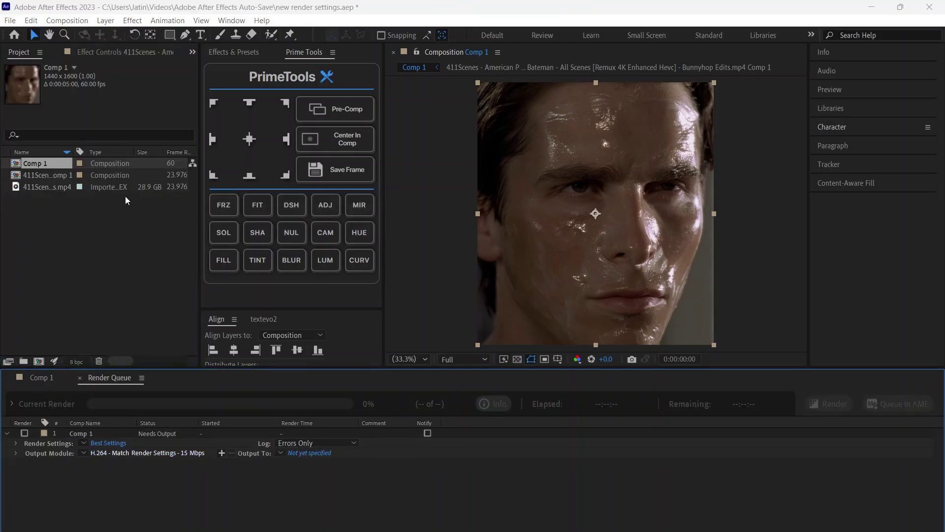
Step: Set the output module to QuickTime Apple ProRes 4444 with 32-bit audio, then close the queue
{"action": "left_click", "coordinate": [122, 453]}
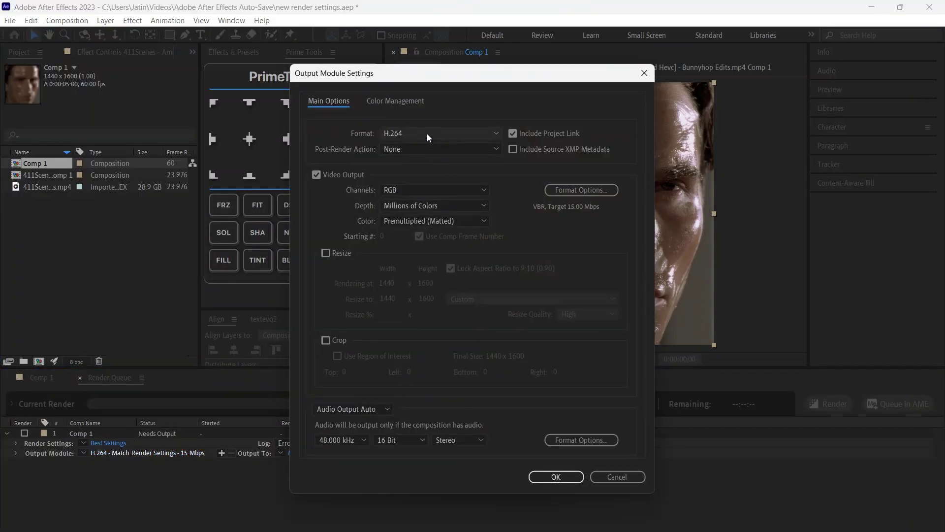
{"action": "left_click", "coordinate": [440, 133]}
{"action": "left_click", "coordinate": [409, 282]}
{"action": "left_click", "coordinate": [582, 190]}
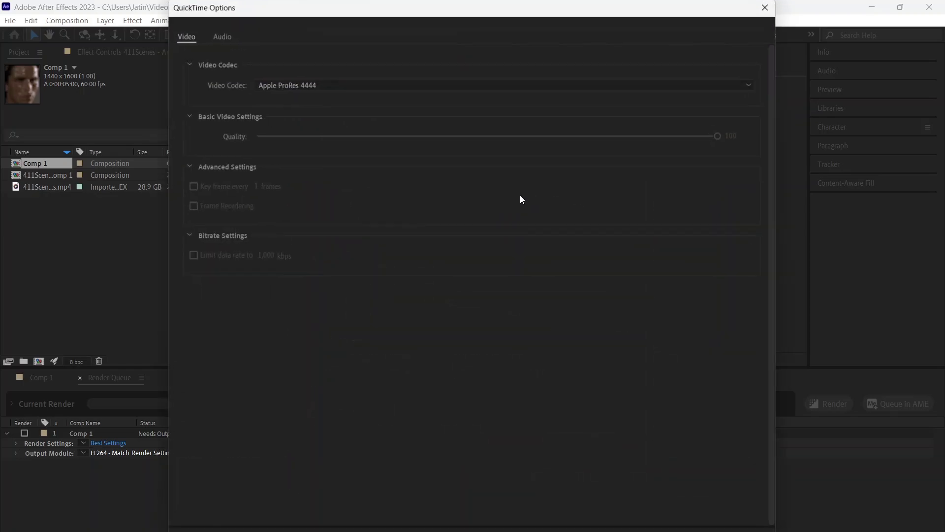
{"action": "left_click", "coordinate": [321, 86]}
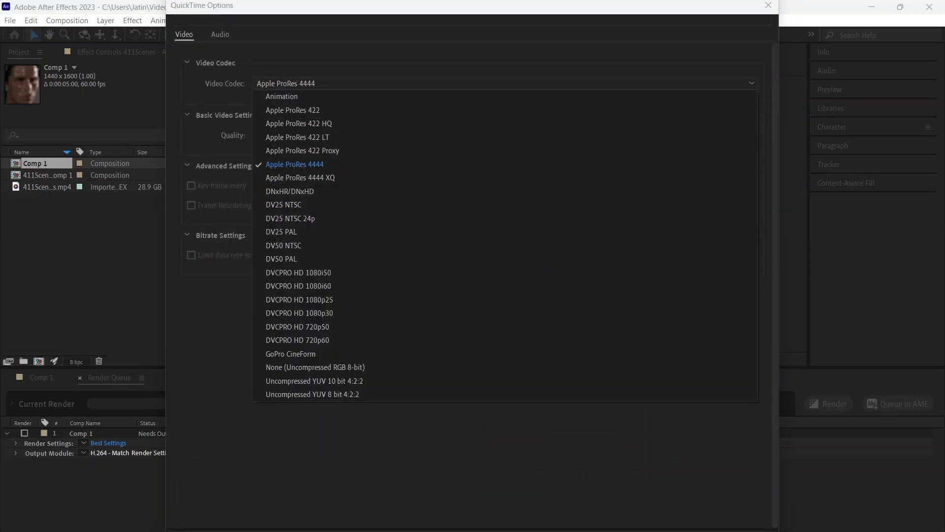
{"action": "left_click", "coordinate": [400, 439]}
{"action": "left_click", "coordinate": [400, 480]}
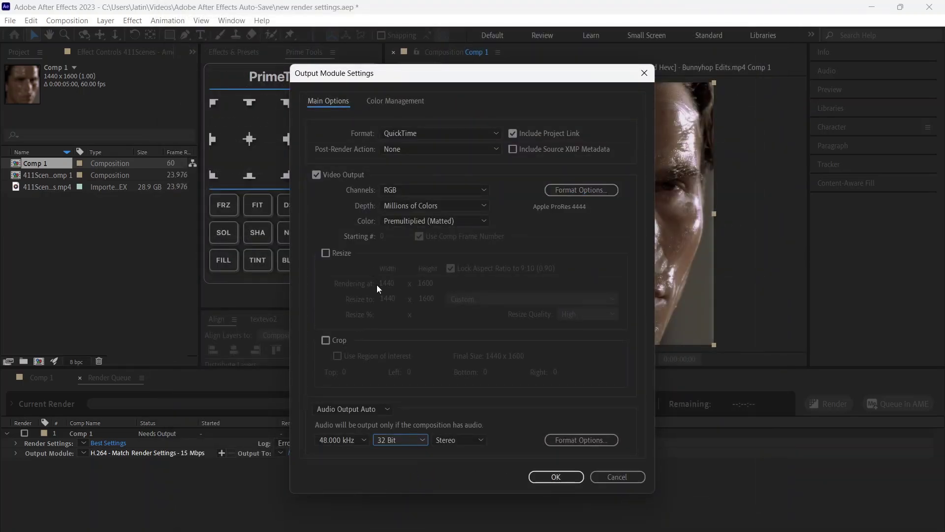
{"action": "left_click", "coordinate": [556, 477]}
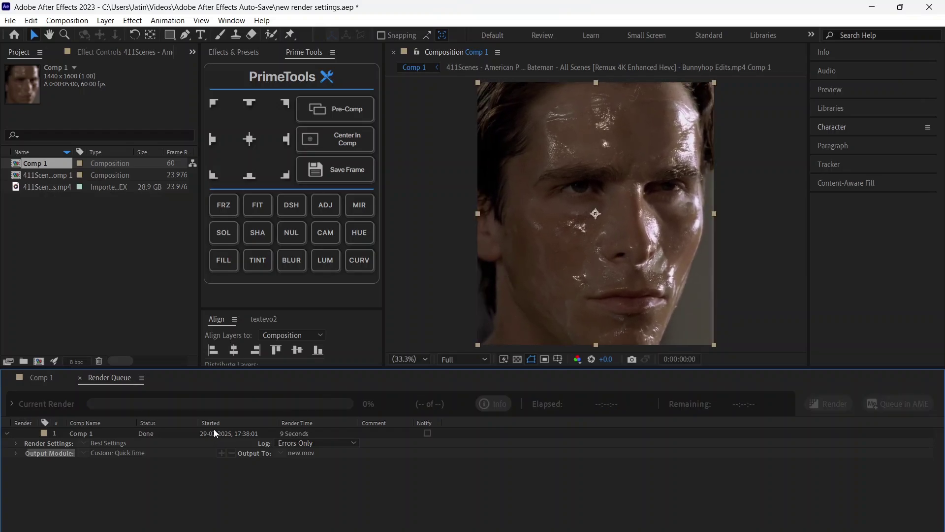
{"action": "left_click", "coordinate": [80, 378]}
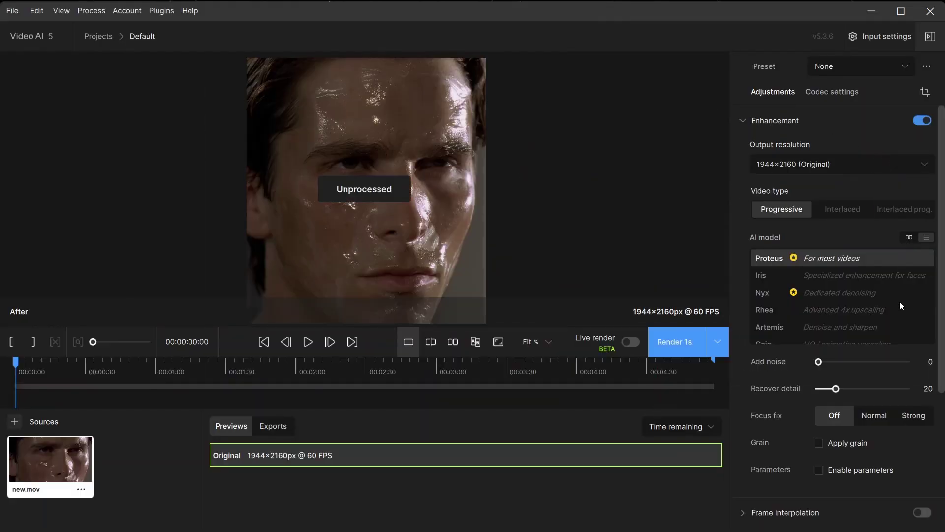
{"action": "scroll", "coordinate": [840, 370], "scroll_direction": "down", "scroll_amount": 3}
{"action": "scroll", "coordinate": [799, 296], "scroll_direction": "down", "scroll_amount": 3}
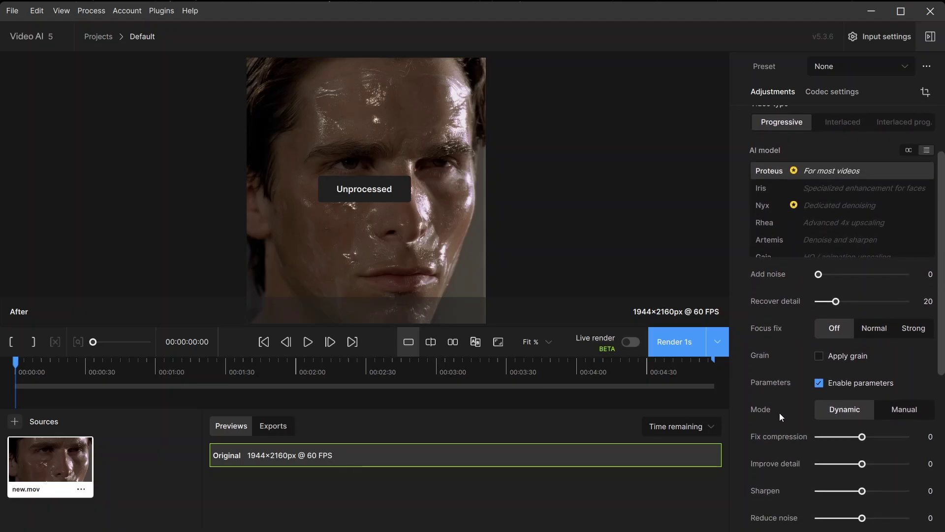
Step: Use manual enhancement (Fix compression 50, Reduce noise 25, Anti-alias/deblur 75) and render a preview
{"action": "left_click", "coordinate": [904, 408]}
{"action": "scroll", "coordinate": [864, 369], "scroll_direction": "down", "scroll_amount": 3}
{"action": "left_click_drag", "start_coordinate": [818, 351], "coordinate": [861, 355]}
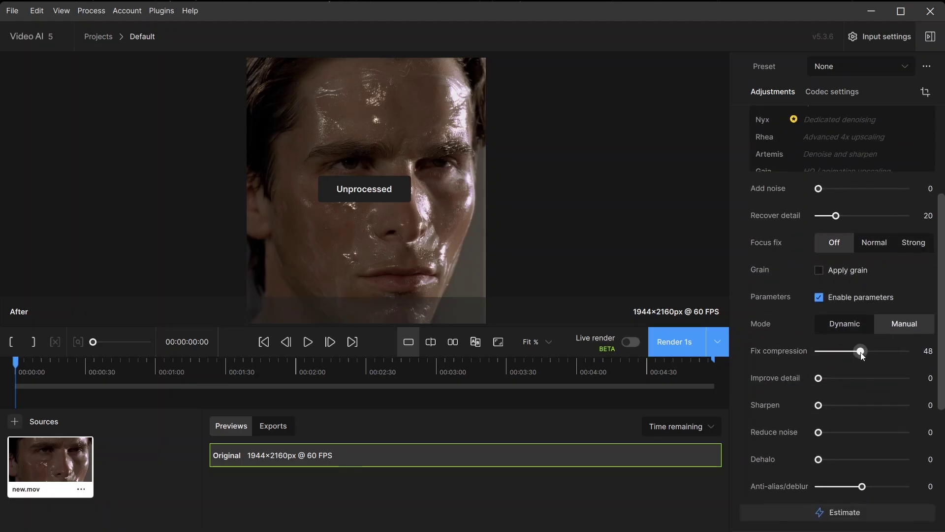
{"action": "left_click_drag", "start_coordinate": [818, 378], "coordinate": [888, 379]}
{"action": "scroll", "coordinate": [853, 375], "scroll_direction": "down", "scroll_amount": 3}
{"action": "left_click_drag", "start_coordinate": [818, 318], "coordinate": [868, 323]}
{"action": "mouse_move", "coordinate": [819, 345]}
{"action": "left_mouse_down"}
{"action": "mouse_move", "coordinate": [840, 348]}
{"action": "mouse_move", "coordinate": [829, 373]}
{"action": "left_mouse_up"}
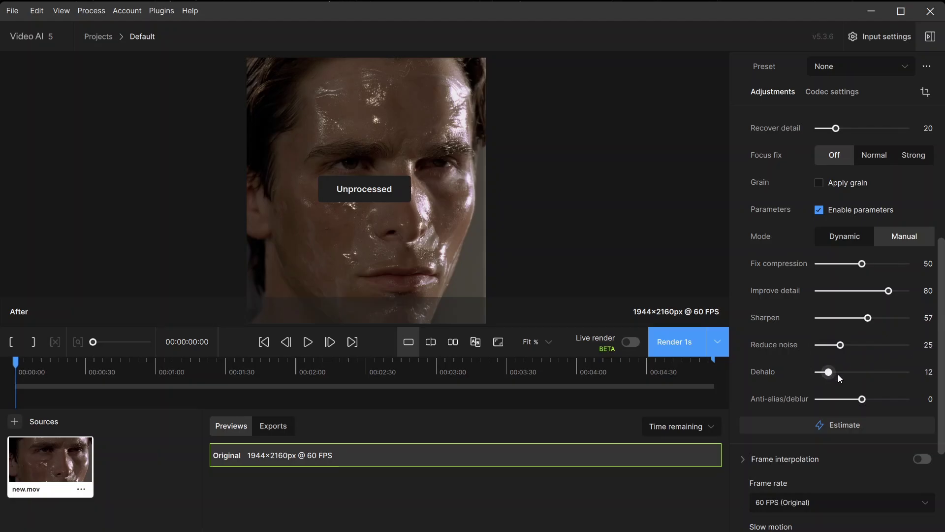
{"action": "left_click_drag", "start_coordinate": [892, 400], "coordinate": [894, 400]}
{"action": "left_click", "coordinate": [674, 341]}
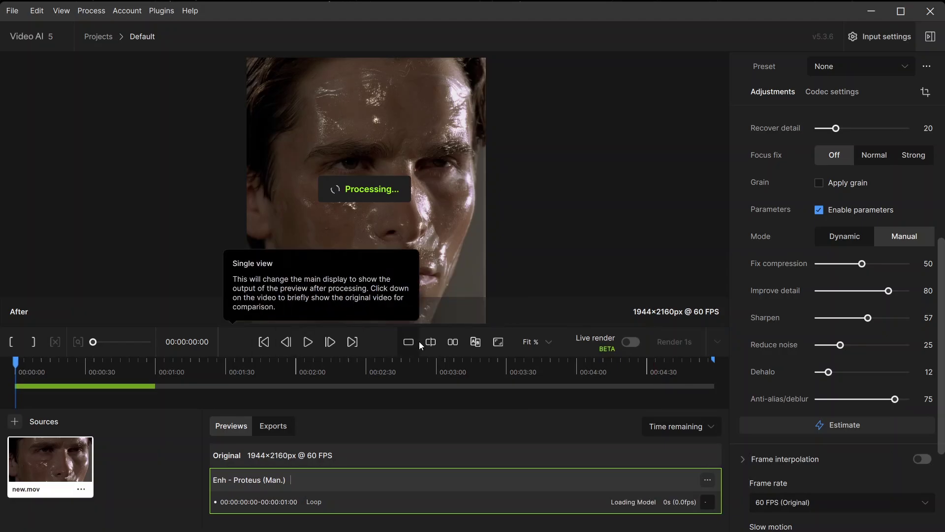
{"action": "left_click_drag", "start_coordinate": [365, 236], "coordinate": [506, 239]}
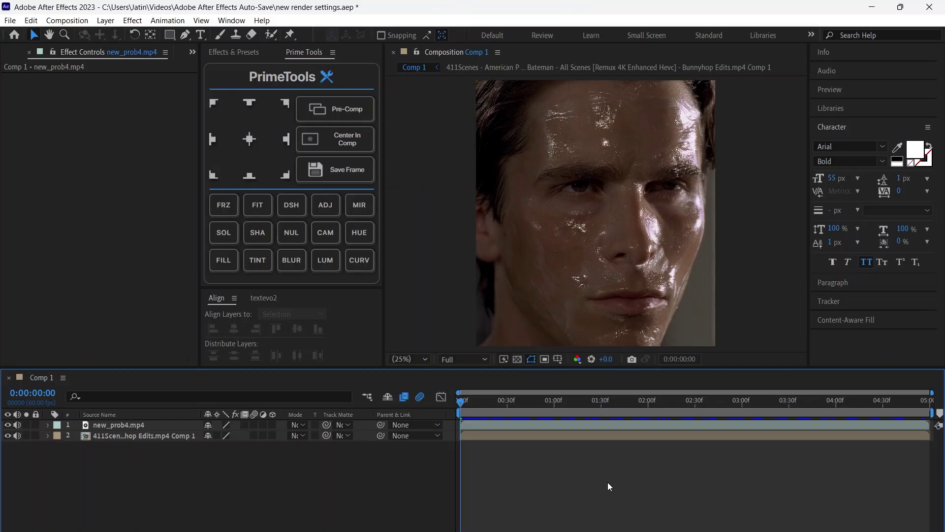
Step: Add an adjustment layer above new_prob4.mp4 and apply the 4k colour-grading preset to it
{"action": "left_click", "coordinate": [7, 425]}
{"action": "left_click", "coordinate": [485, 432]}
{"action": "key", "text": "ctrl+alt+y"}
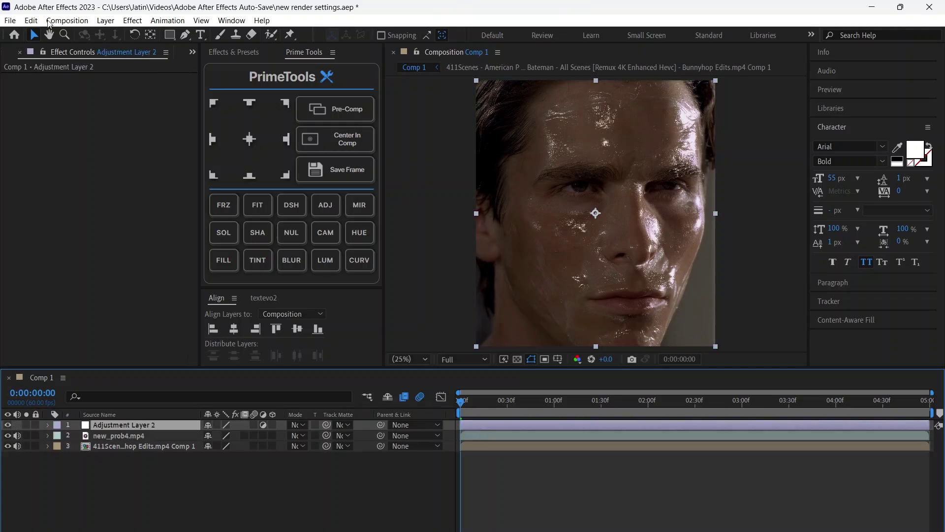
{"action": "left_click", "coordinate": [168, 20]}
{"action": "left_click", "coordinate": [178, 45]}
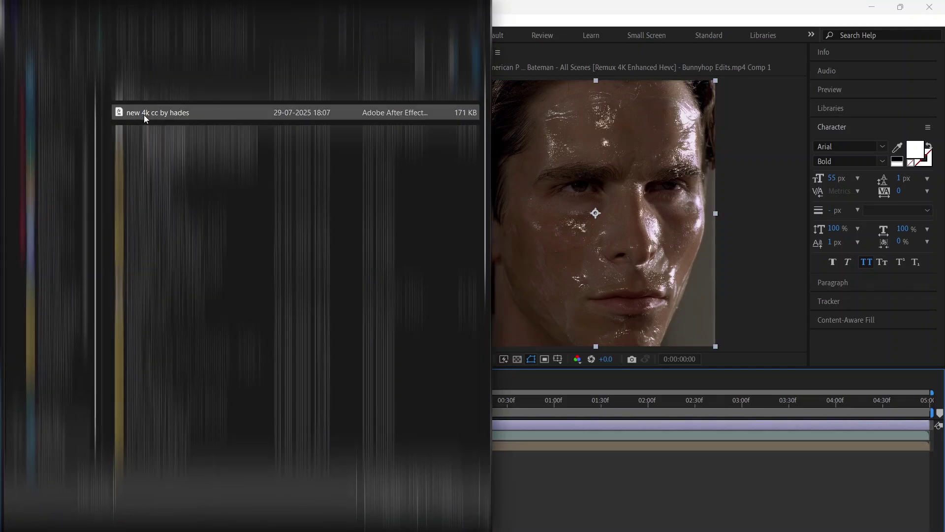
{"action": "double_click", "coordinate": [158, 113]}
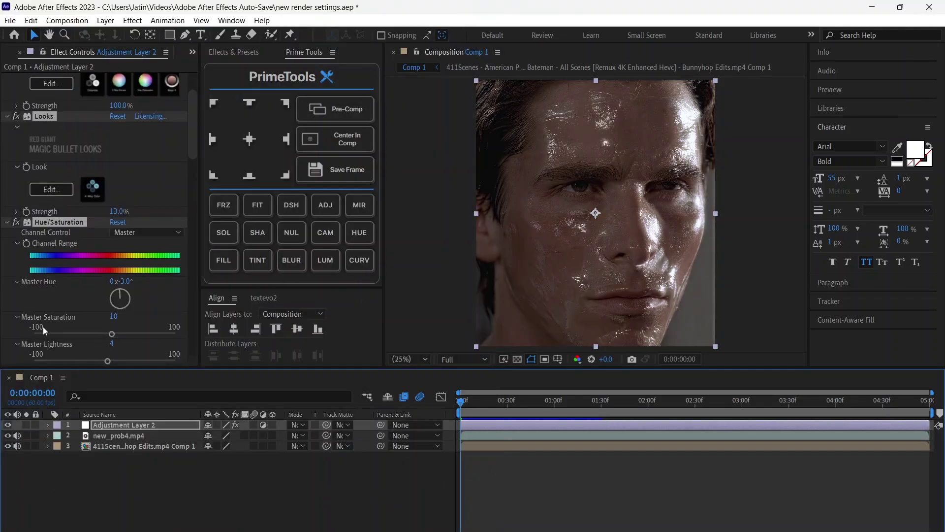
{"action": "left_click", "coordinate": [5, 221], "text": "ctrl"}
{"action": "left_click", "coordinate": [22, 150]}
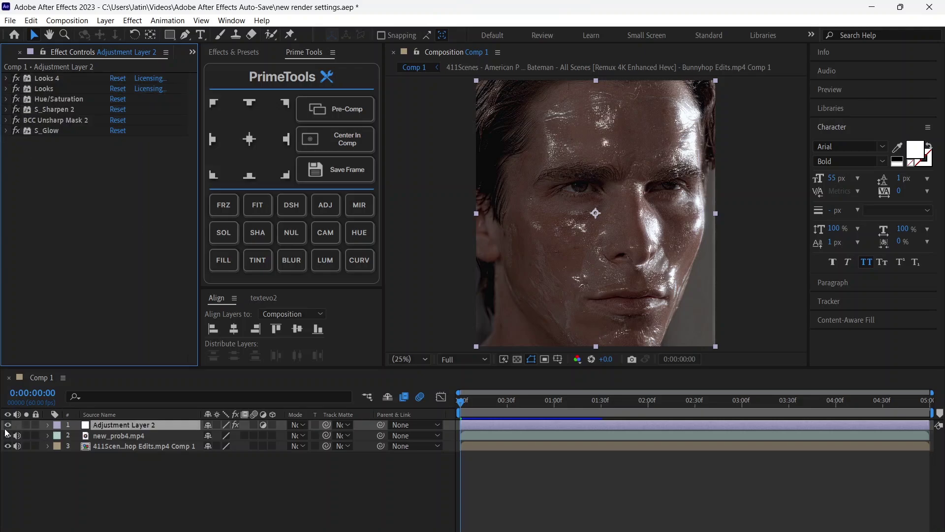
Step: Precompose the adjustment layer and new_prob4.mp4 into Pre-comp 1
{"action": "left_click", "coordinate": [553, 470]}
{"action": "left_click", "coordinate": [118, 435]}
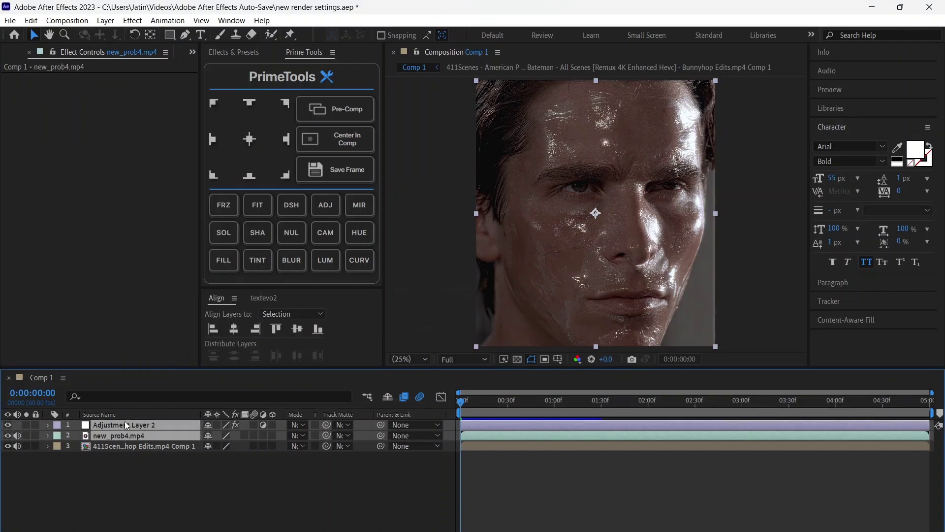
{"action": "key", "text": "ctrl+shift+c"}
{"action": "key", "text": "Return"}
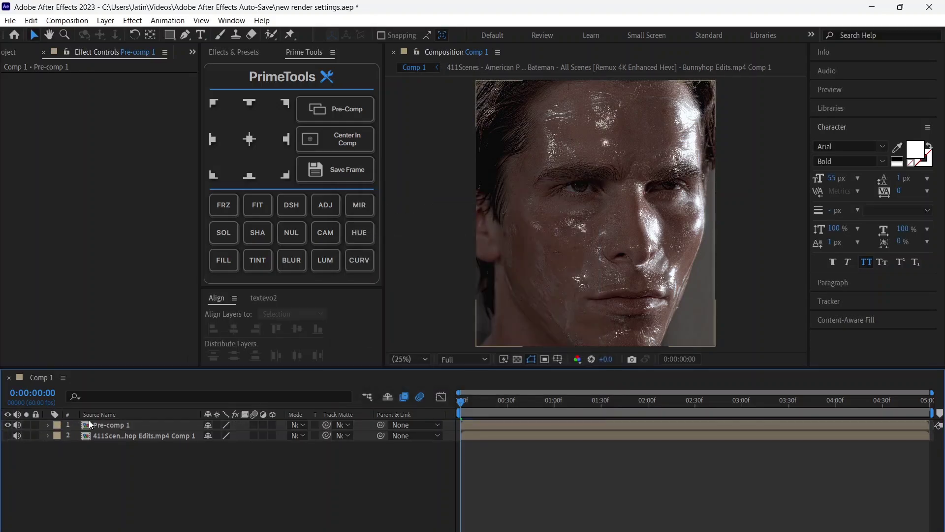
Step: Add Comp 1 to the render queue again
{"action": "left_click", "coordinate": [10, 53]}
{"action": "left_click", "coordinate": [37, 198]}
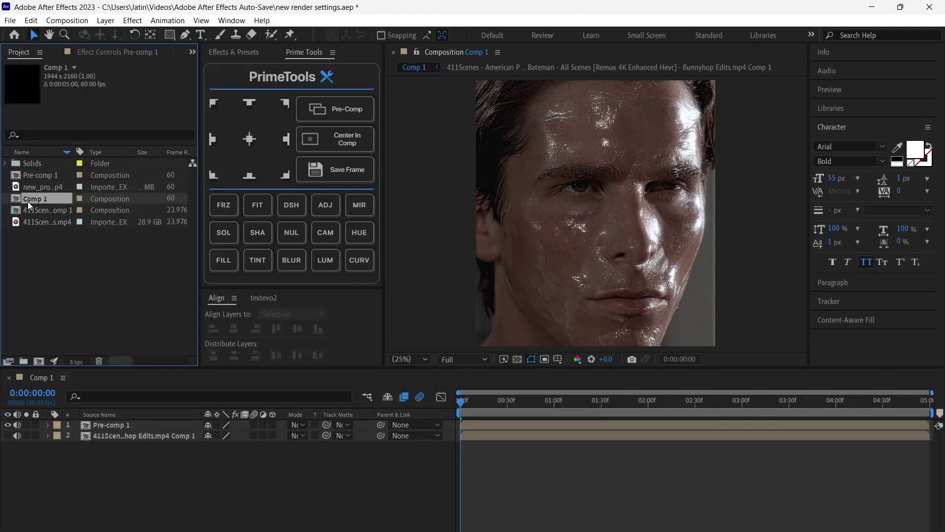
{"action": "left_click", "coordinate": [10, 20]}
{"action": "left_click", "coordinate": [97, 230]}
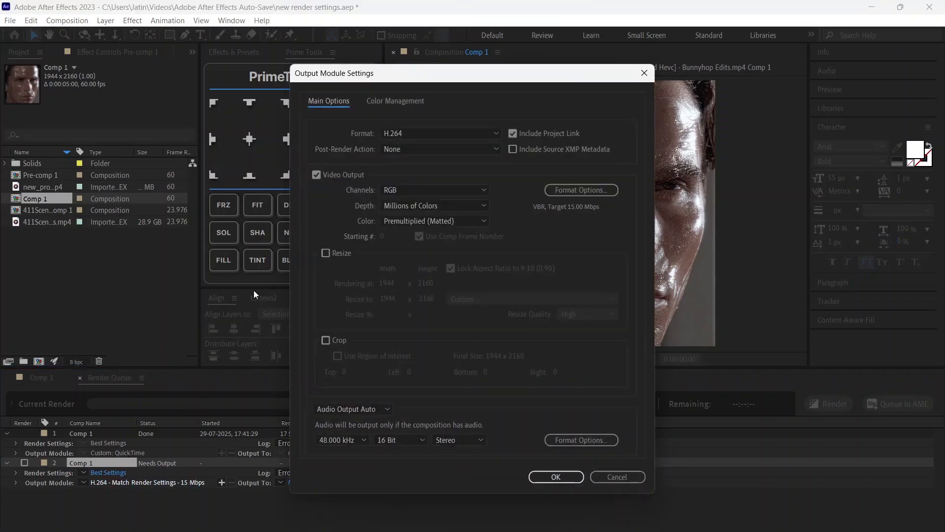
Step: Give Comp 1's H.264 output software encoding, a 240 Mbps target bitrate and 32-bit audio
{"action": "left_click", "coordinate": [582, 190]}
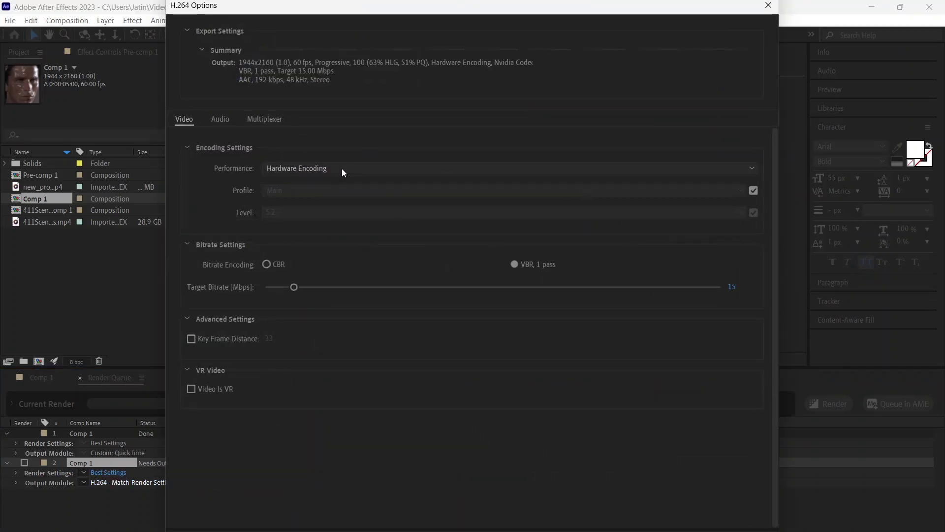
{"action": "left_click_drag", "start_coordinate": [305, 287], "coordinate": [720, 287]}
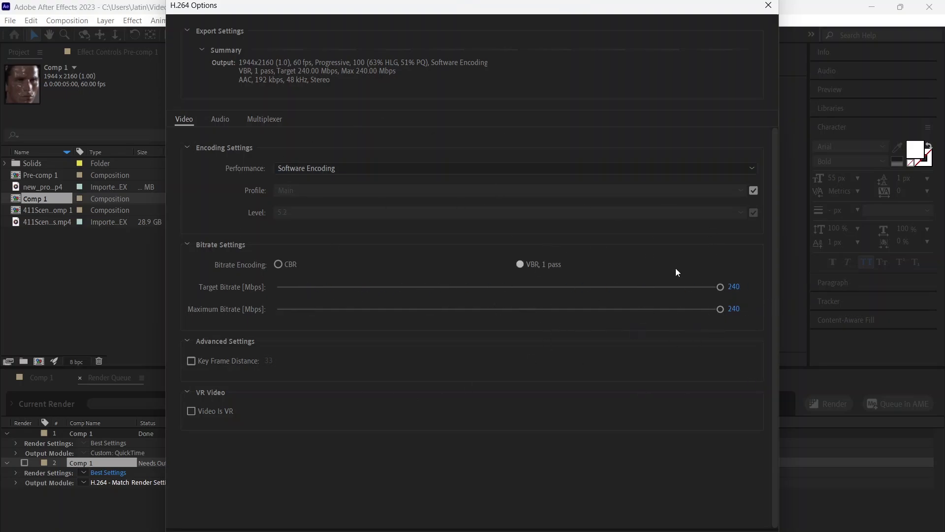
{"action": "key", "text": "Return"}
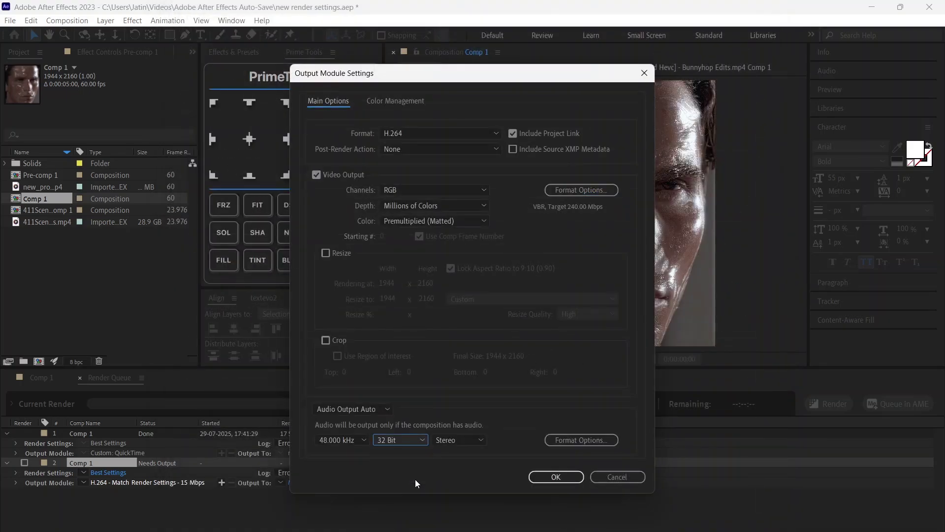
{"action": "left_click", "coordinate": [555, 476]}
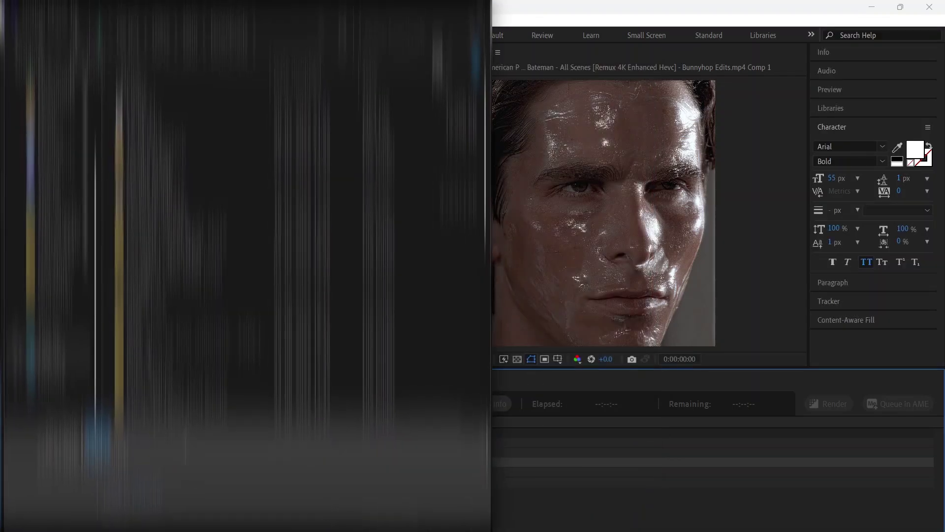